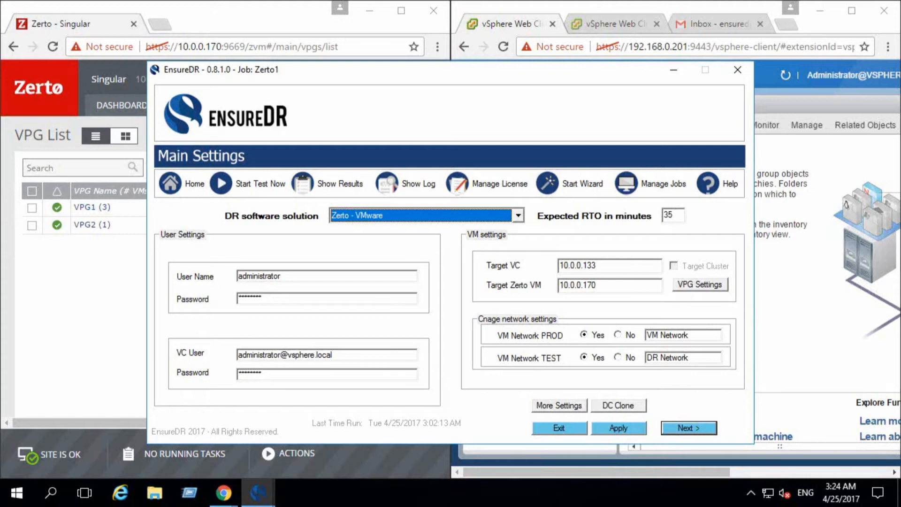
- Look over the Zerto VPG list and the production and DR vCenter inventories, and return to the EnsureDR Zerto1 job
left_click(209, 12)
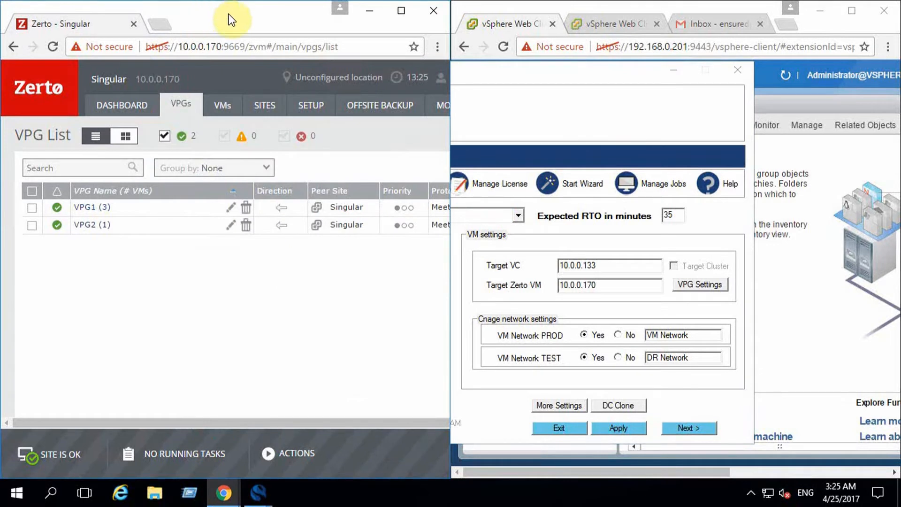
left_click(503, 9)
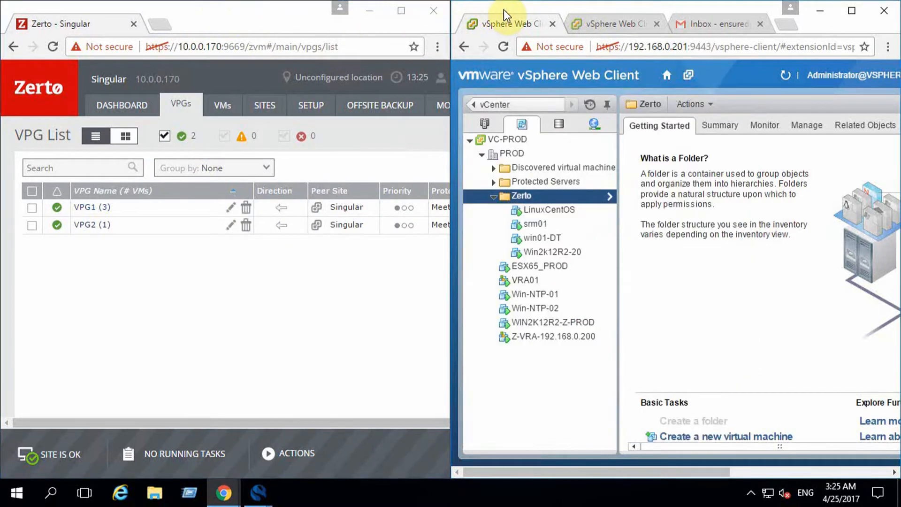
left_click(607, 24)
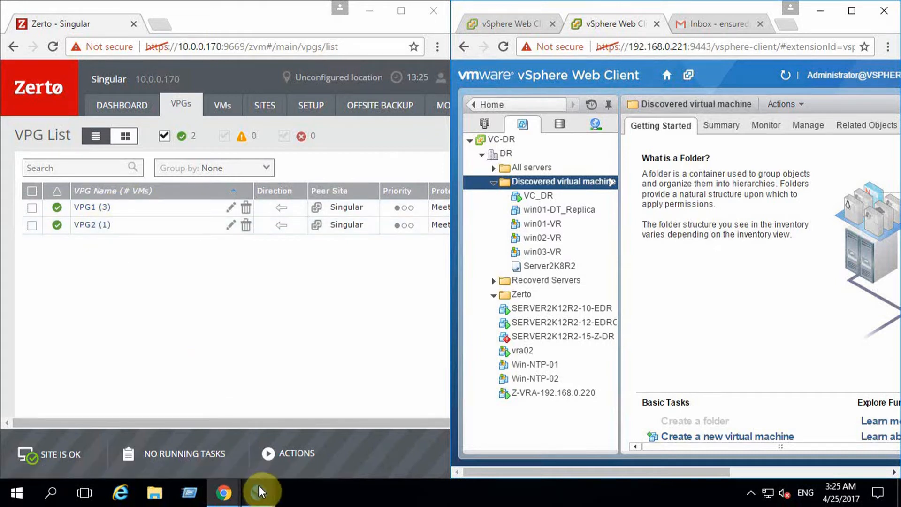
mouse_move(258, 486)
left_click(332, 434)
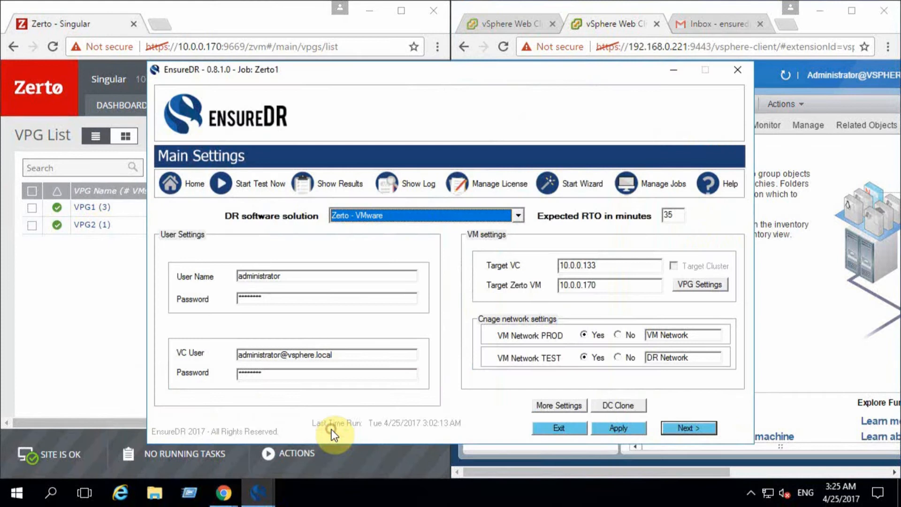
- Review the main settings for the DR software solution, expected RTO, user accounts, target VC and target Zerto VM
left_click(517, 216)
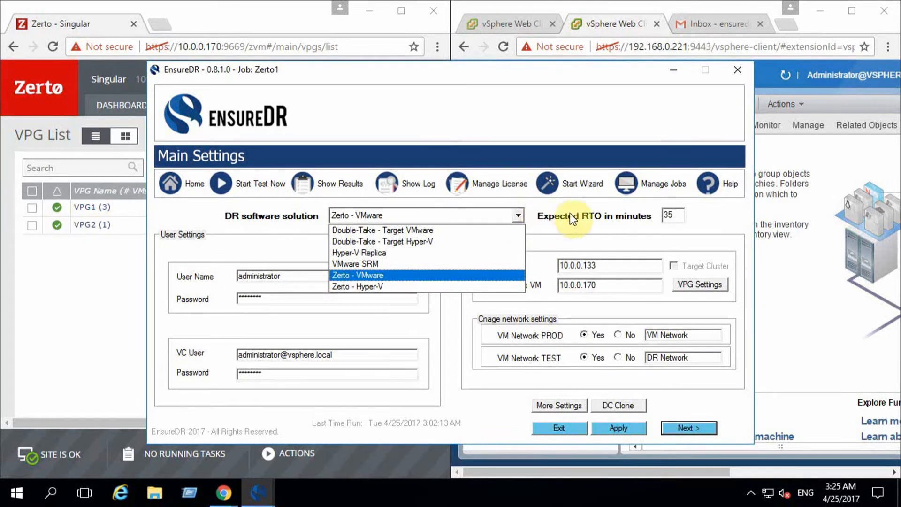
left_click(676, 215)
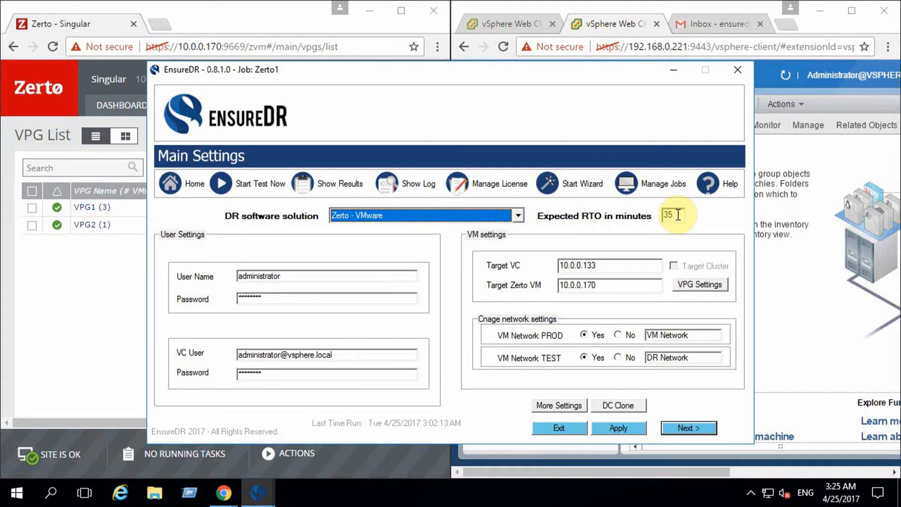
left_click(293, 276)
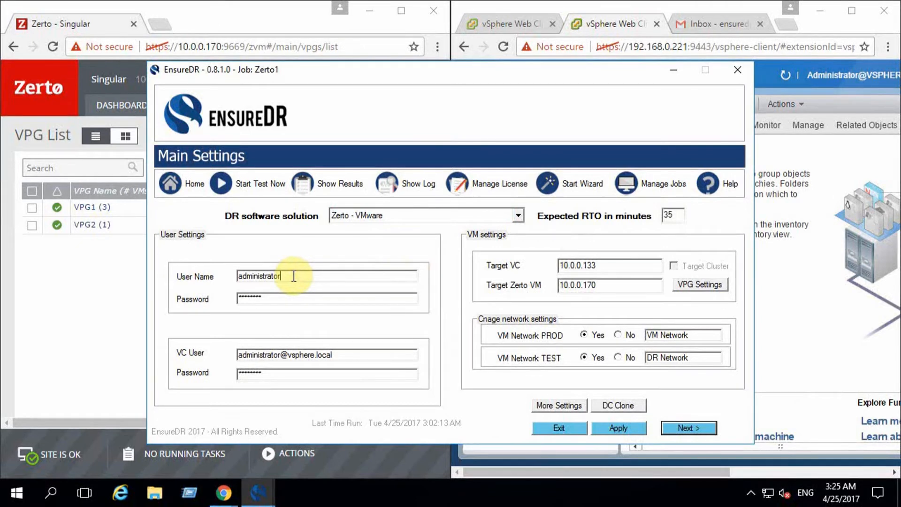
left_click(347, 354)
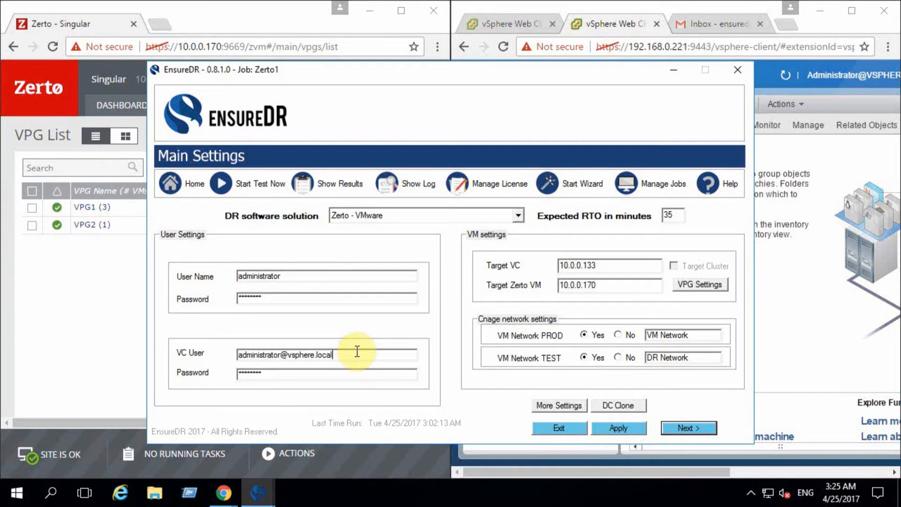
left_click(617, 263)
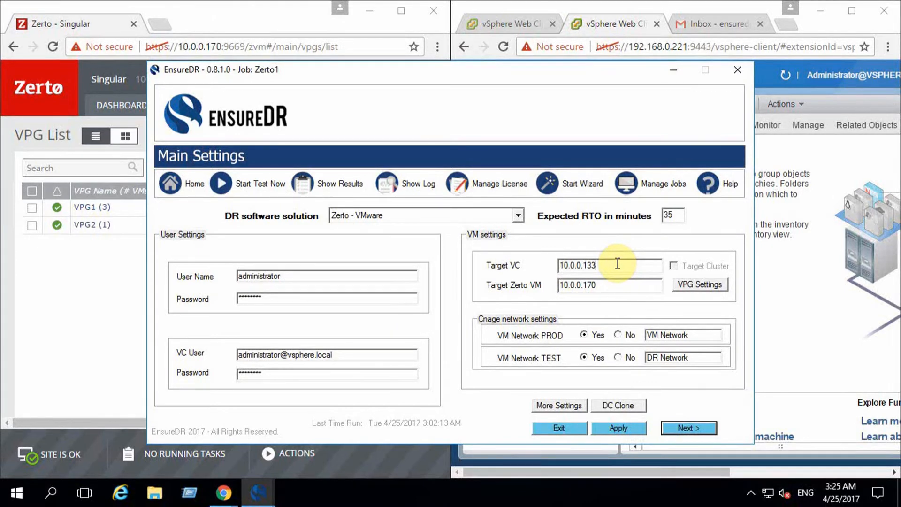
left_click(616, 287)
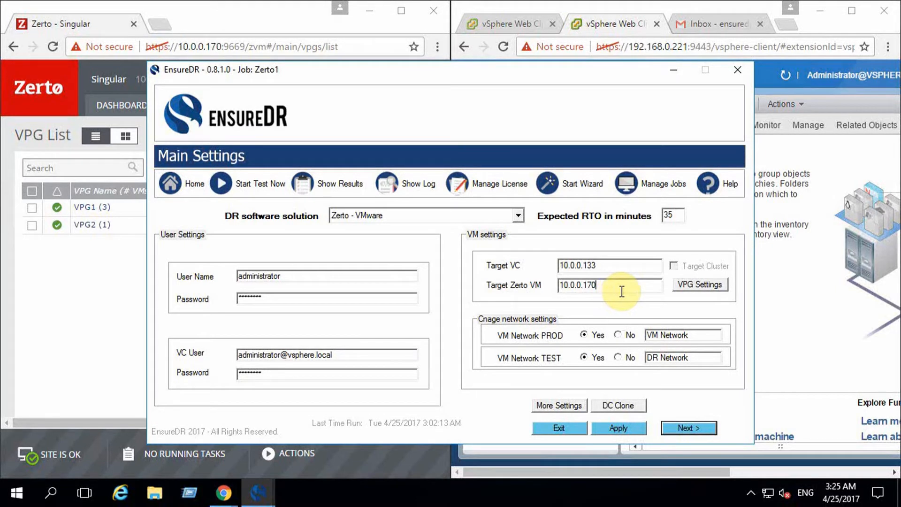
- Review the Zerto source, target and production VC addresses in the VPG settings and accept them with VPG1 and VPG2 selected
left_click(708, 284)
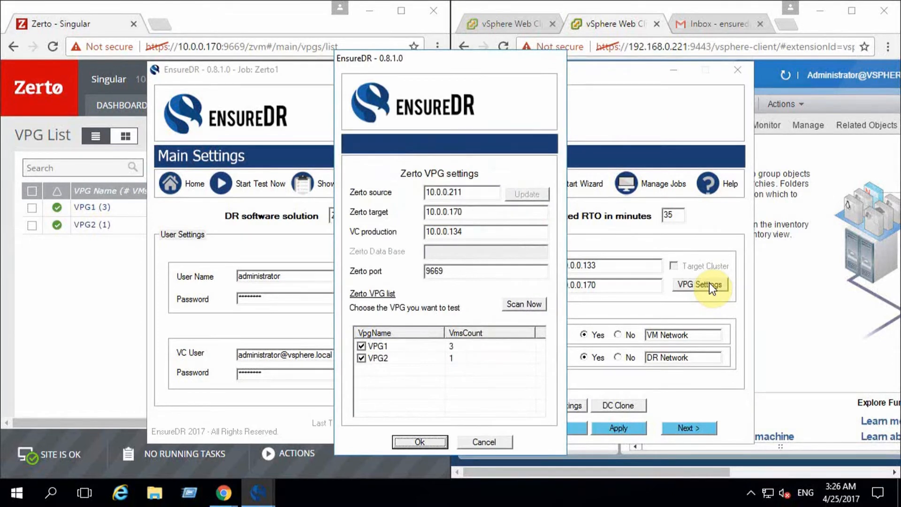
left_click(482, 193)
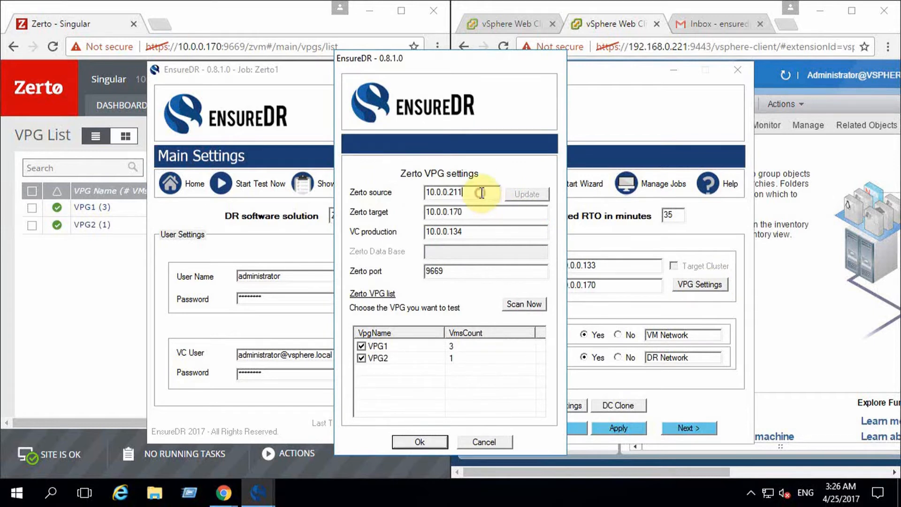
left_click(479, 211)
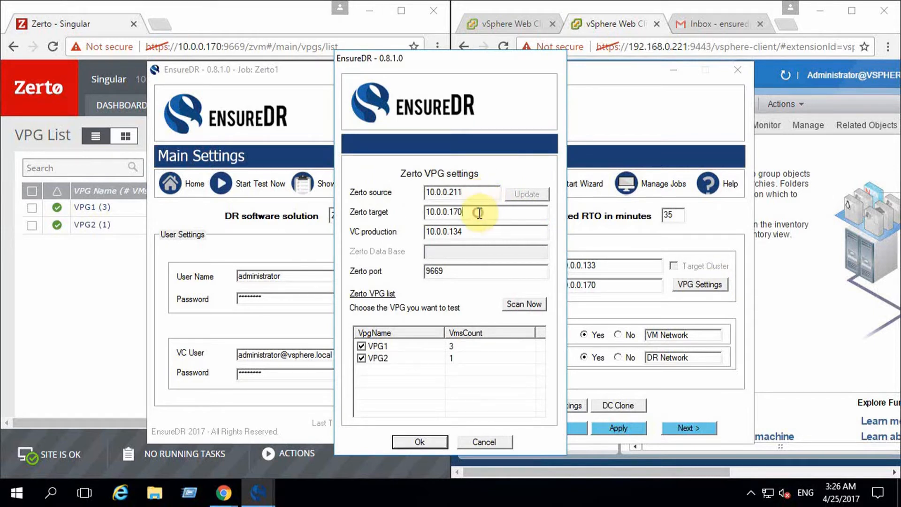
left_click(477, 231)
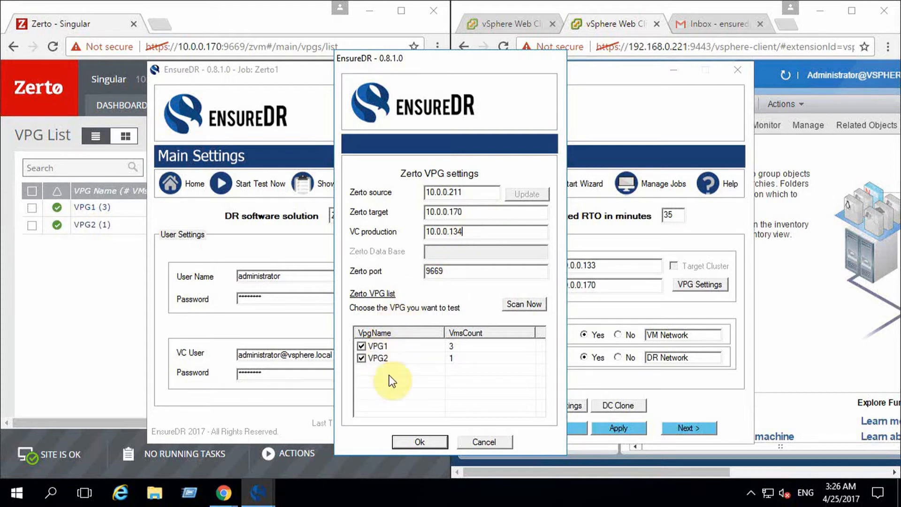
left_click(430, 442)
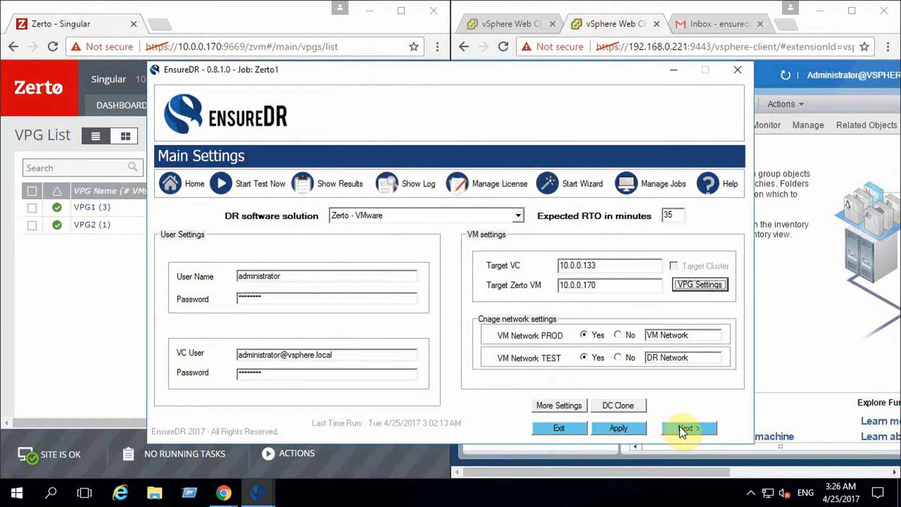
- Check the network names for VM Network PROD and VM Network TEST and proceed to the DR test settings
left_click(700, 335)
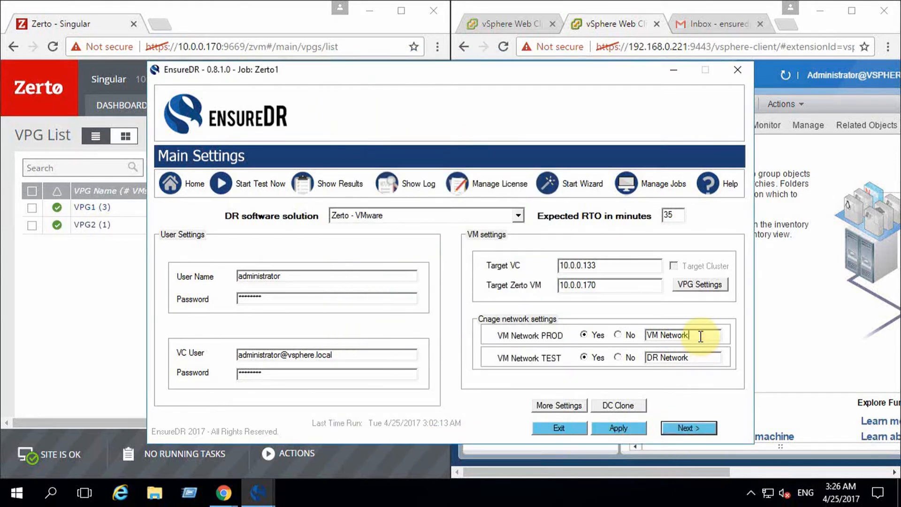
left_click(699, 358)
left_click(689, 428)
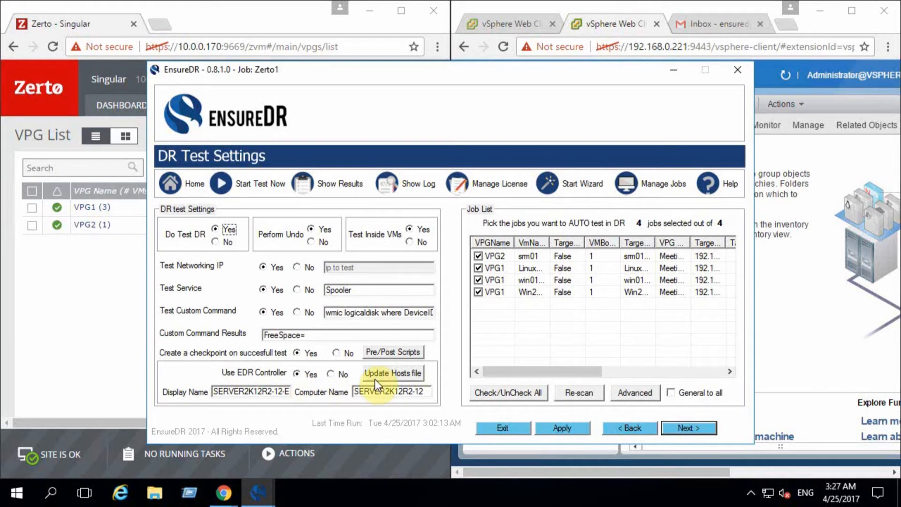
- Try enabling the advanced test with a network ping for the srm01 server and exit the advanced settings without saving
left_click(494, 255)
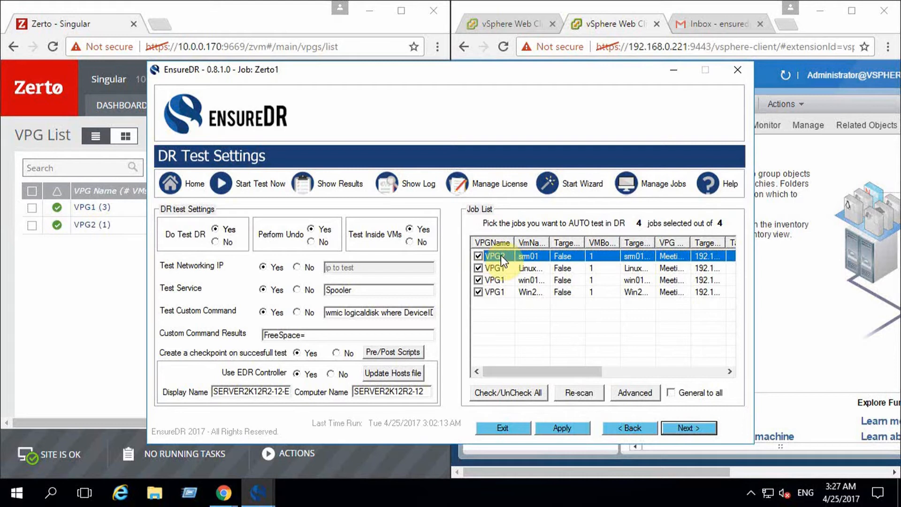
left_click(649, 394)
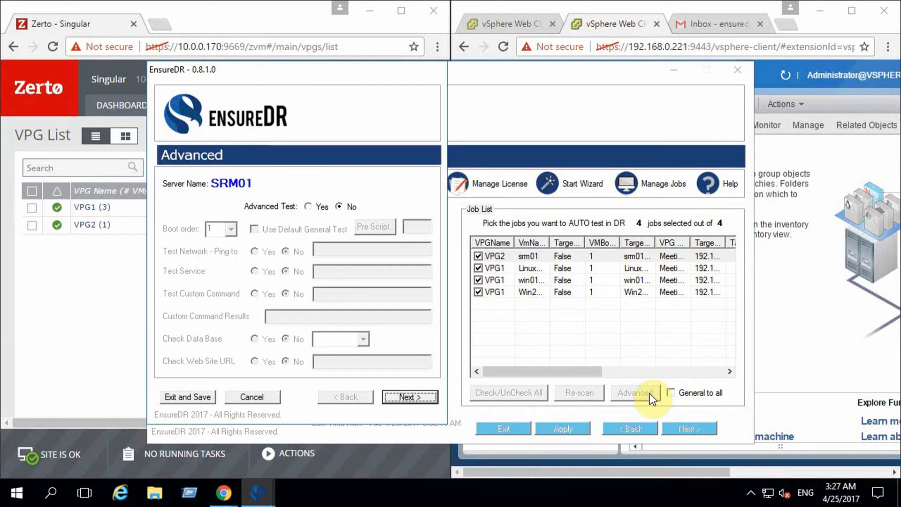
left_click(319, 207)
left_click(266, 252)
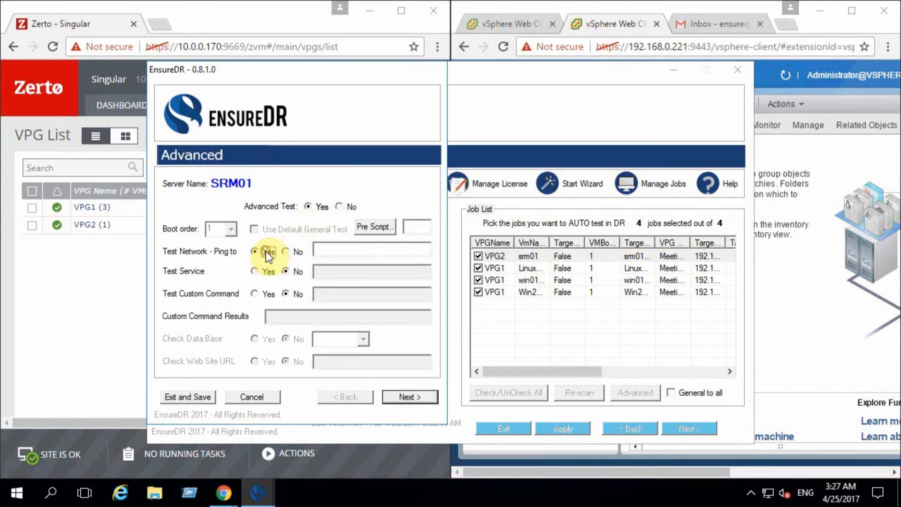
left_click(261, 394)
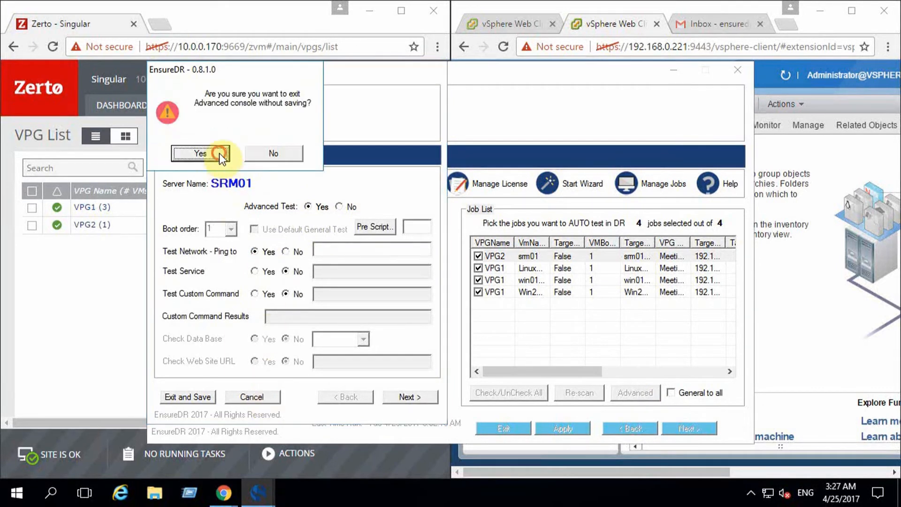
left_click(216, 152)
- Proceed to the mail and scheduler settings, check the SMTP host, and keep the schedule task for tests set to Yes
left_click(709, 424)
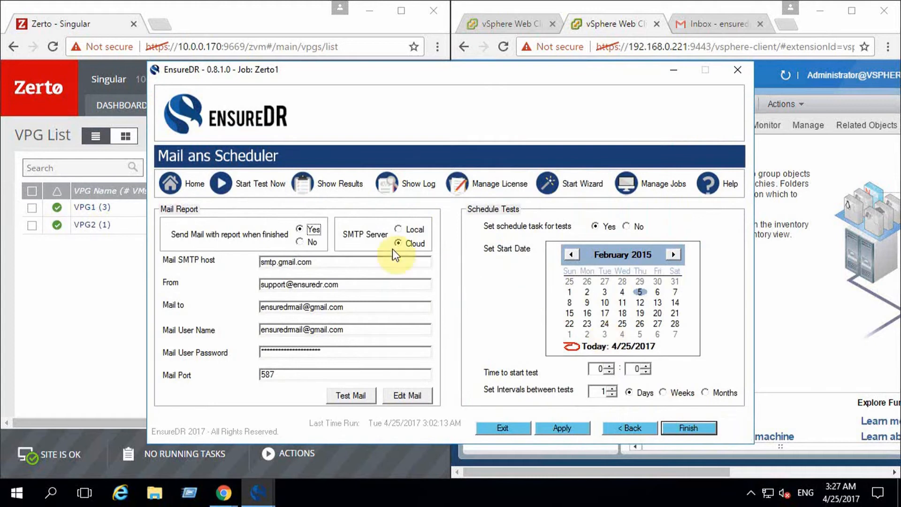
left_click(332, 262)
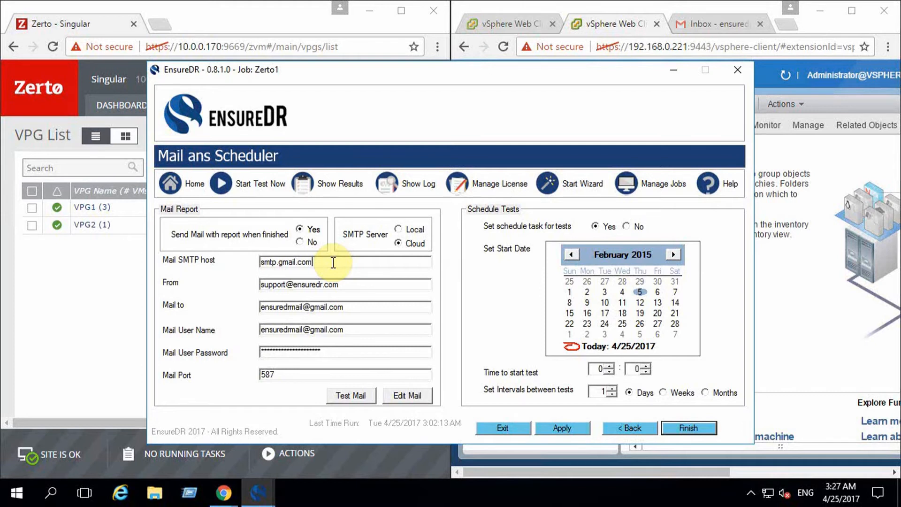
left_click(607, 230)
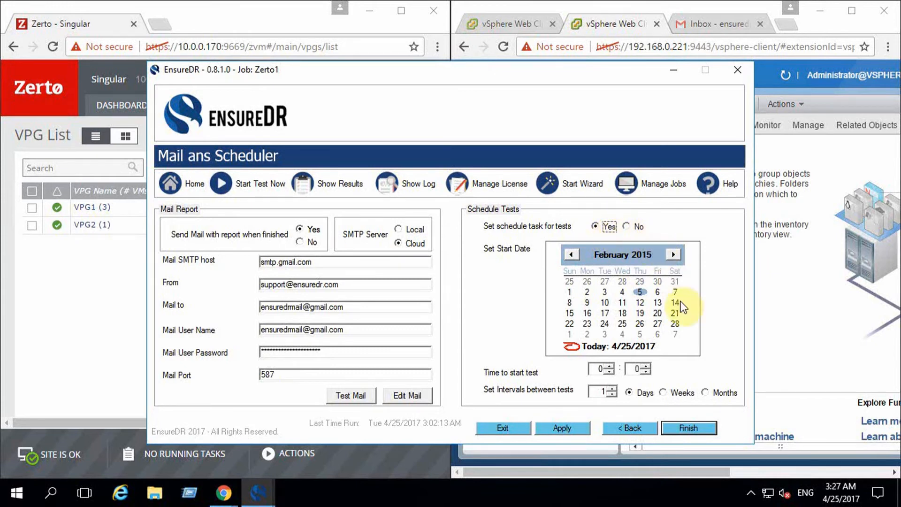
- Finish the job setup, run the DR test immediately, and check the testing recovery machines in the DR vCenter
left_click(702, 429)
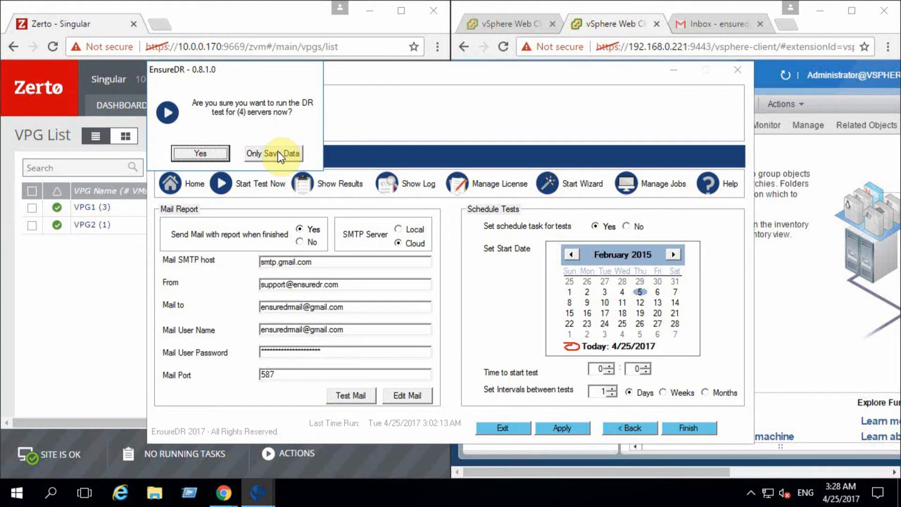
left_click(209, 151)
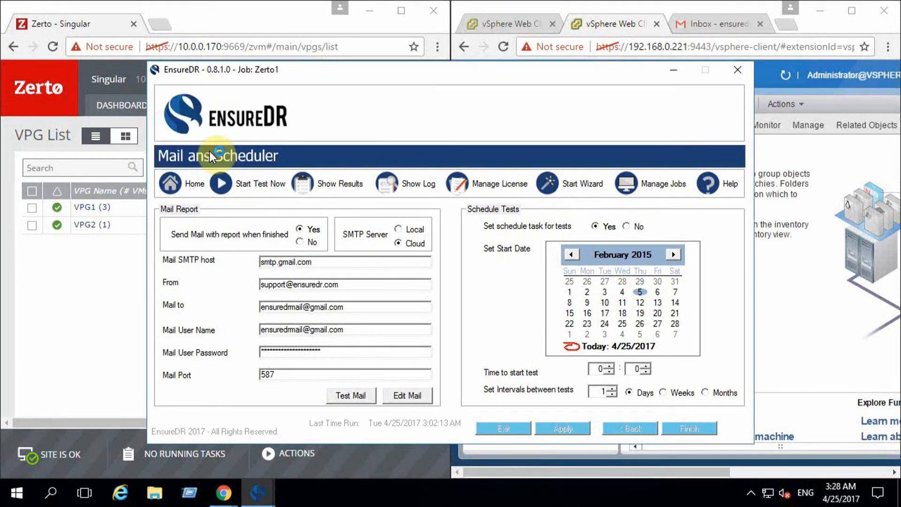
left_click_drag(470, 211, 219, 277)
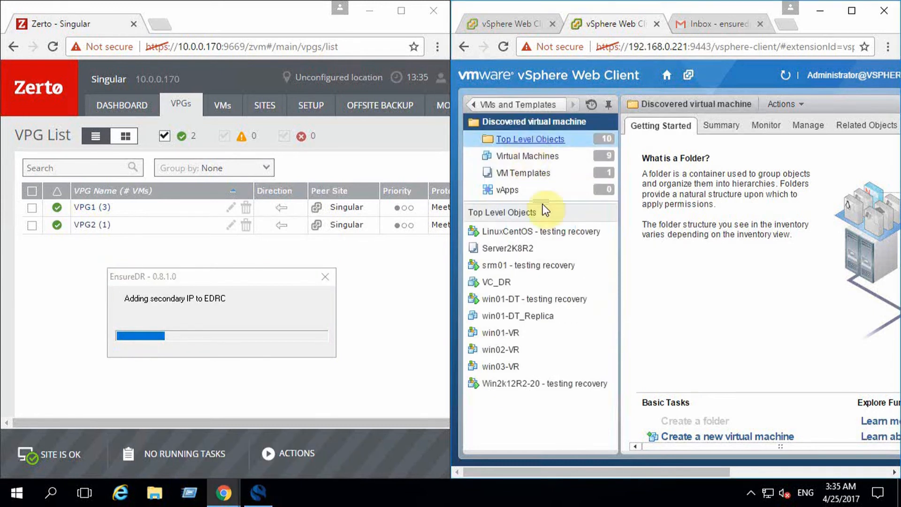
left_click(578, 233)
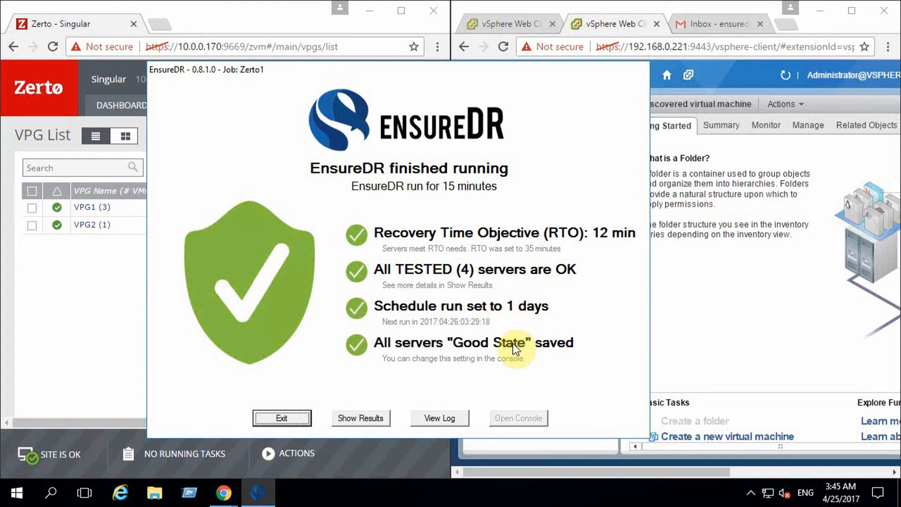
- Open the results report of the finished DR test and review the summary, DR readiness charts, server test table and detailed server results
left_click(371, 419)
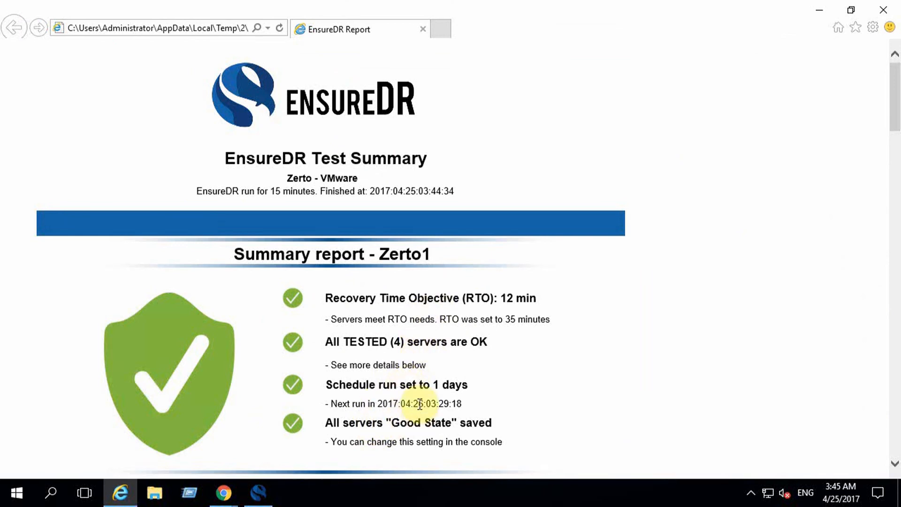
scroll(417, 417, "down", 5)
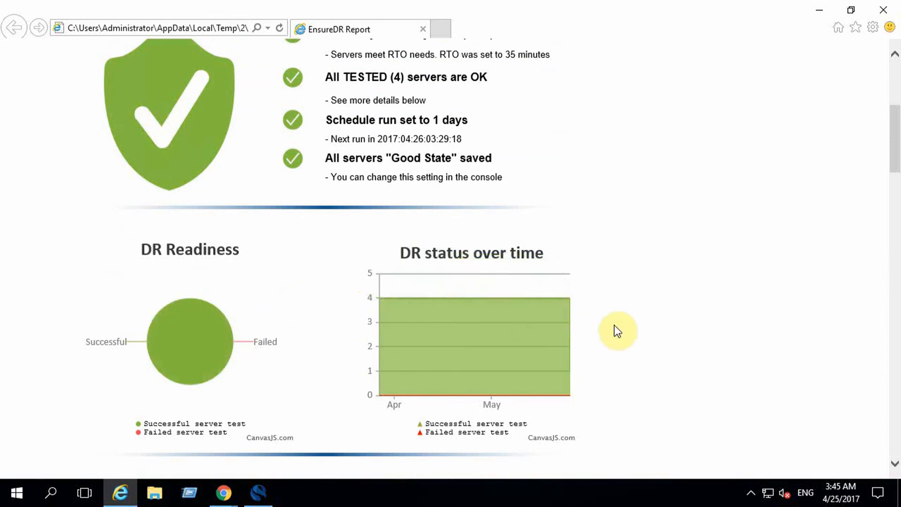
scroll(618, 331, "down", 4)
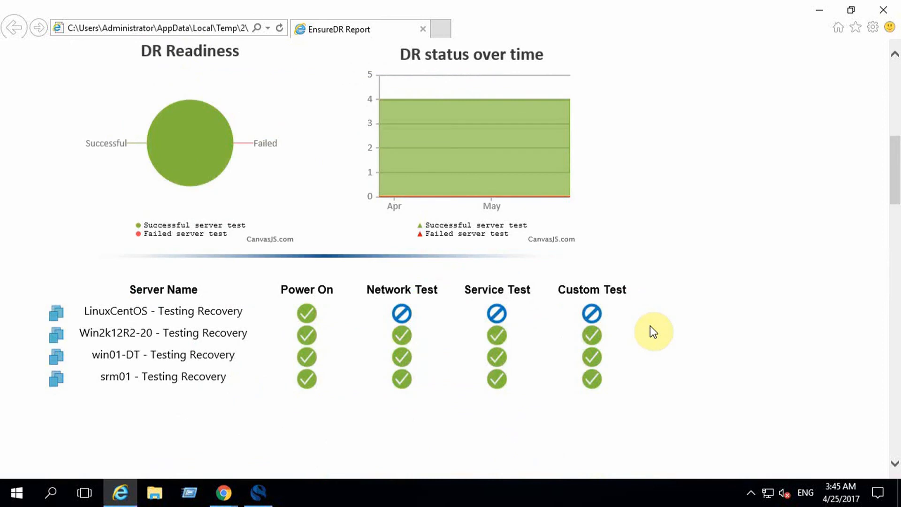
scroll(653, 331, "down", 10)
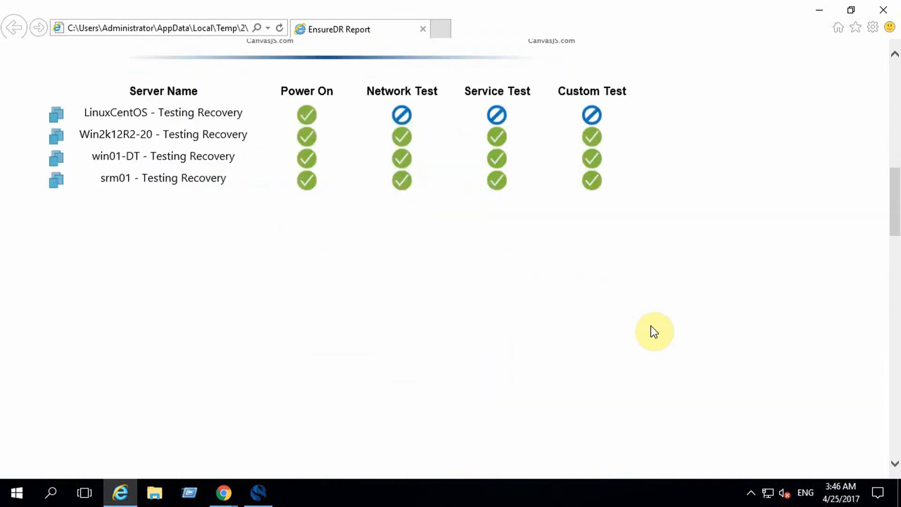
scroll(652, 330, "down", 3)
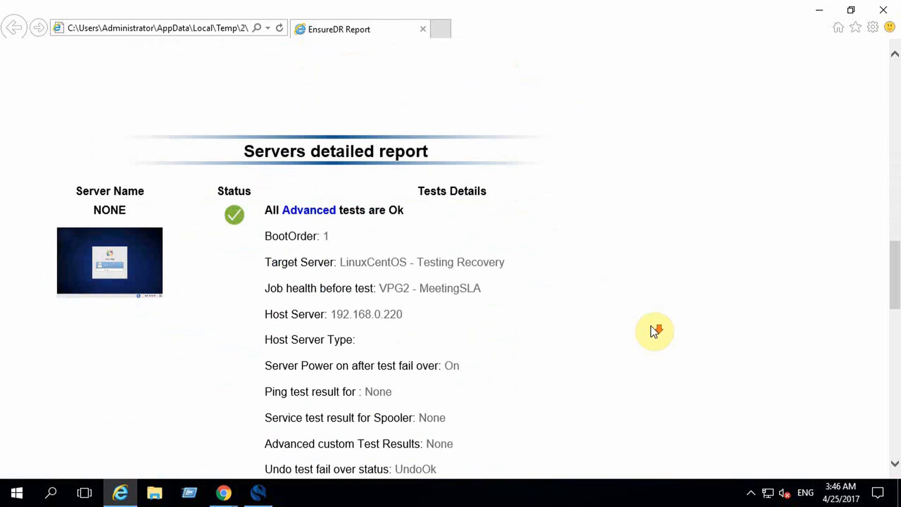
scroll(651, 325, "down", 3)
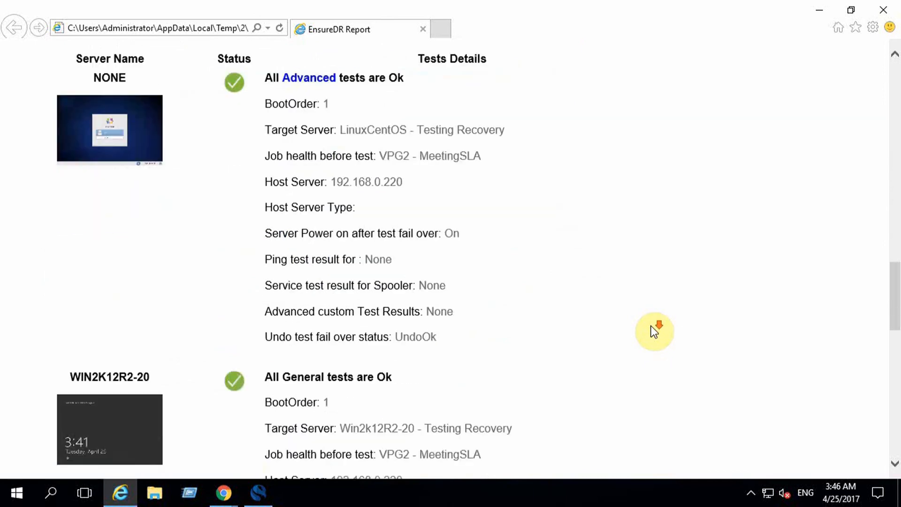
scroll(651, 326, "down", 3)
scroll(651, 325, "down", 2)
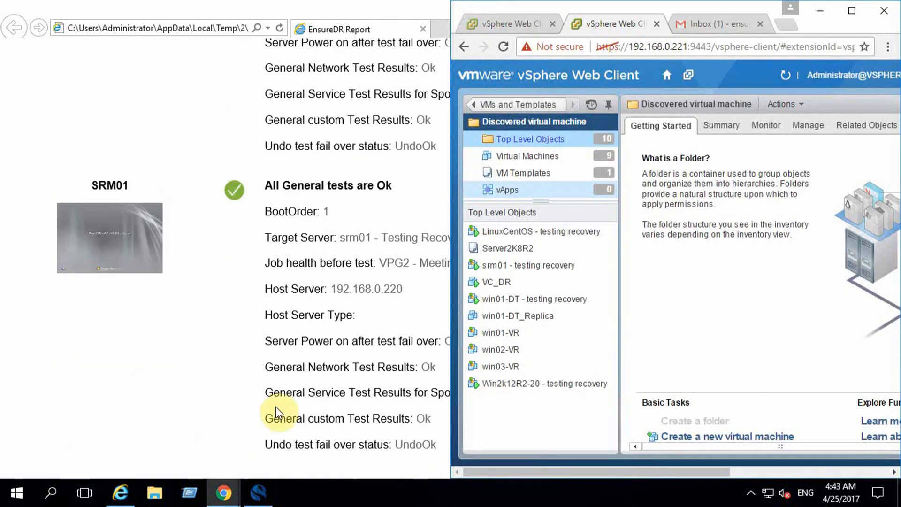
- Switch to the Gmail inbox, maximize its window, open the EnsureDR finished DR test e-mail and review its summary down to the attachments
left_click(703, 24)
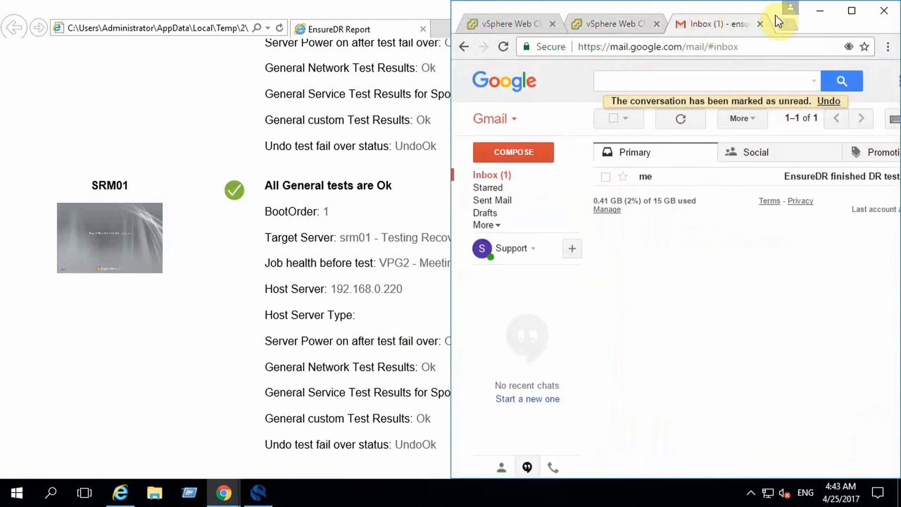
left_click(852, 10)
left_click(407, 181)
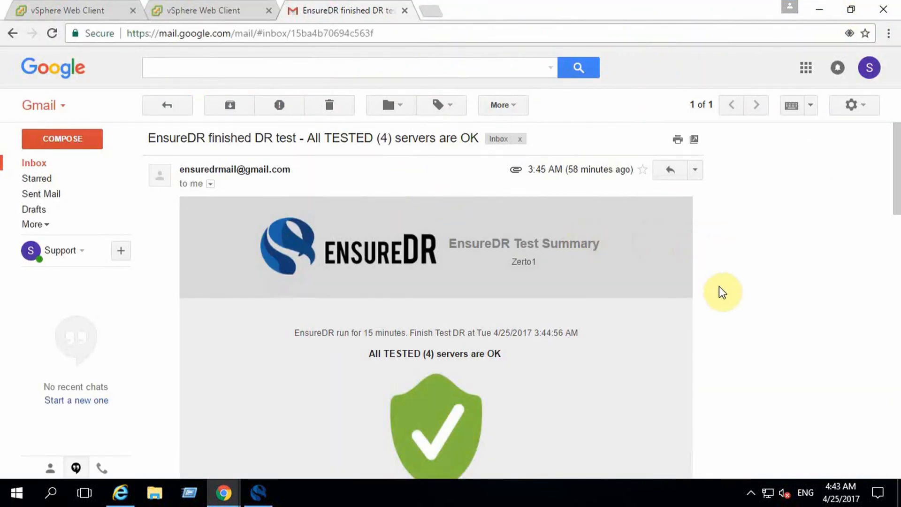
scroll(719, 287, "down", 2)
scroll(719, 291, "down", 4)
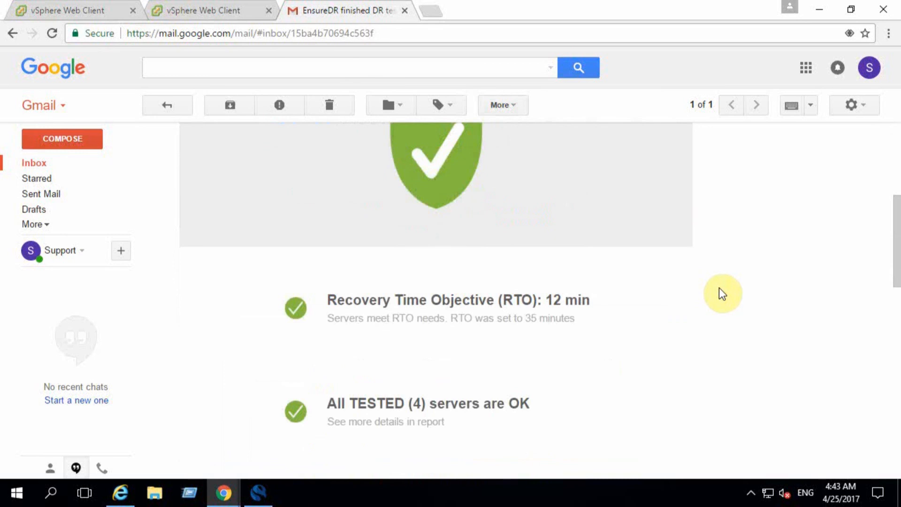
scroll(719, 292, "down", 6)
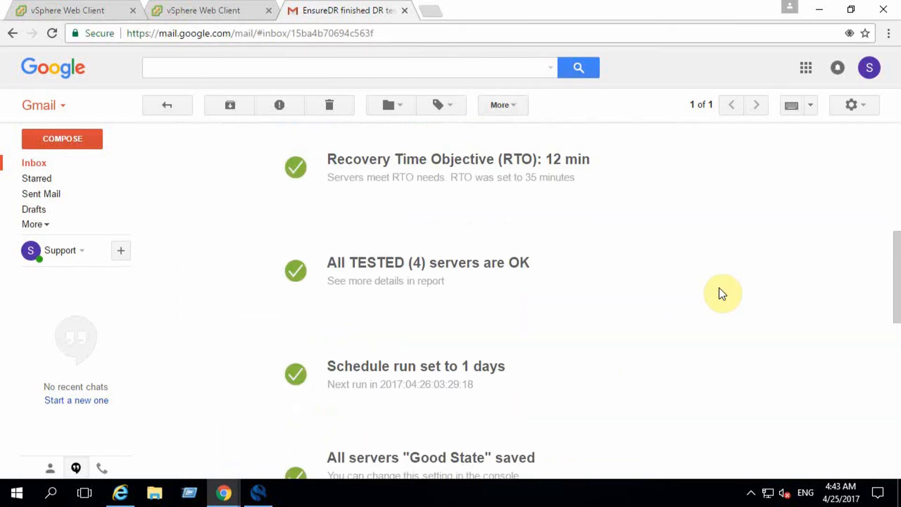
scroll(719, 294, "down", 6)
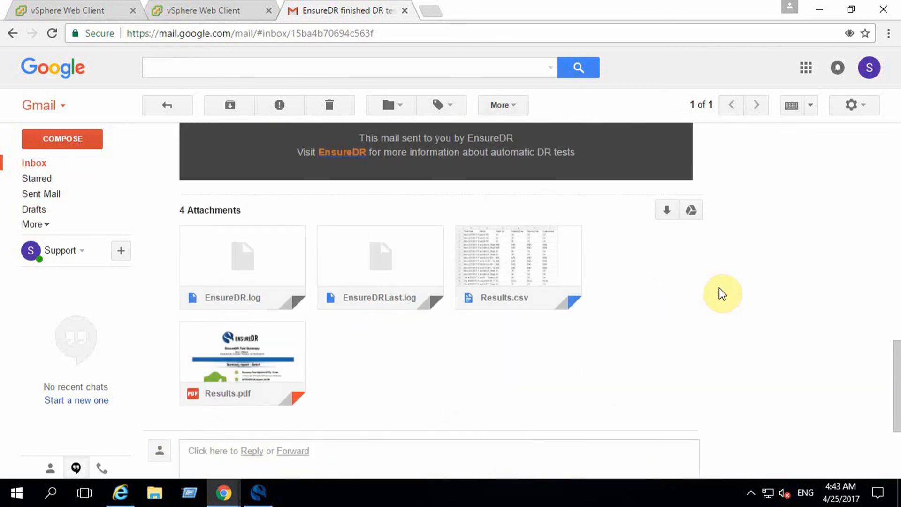
- Open the attached Results.pdf, review its pages through the server details, and return to the EnsureDR run summary window
left_click(239, 355)
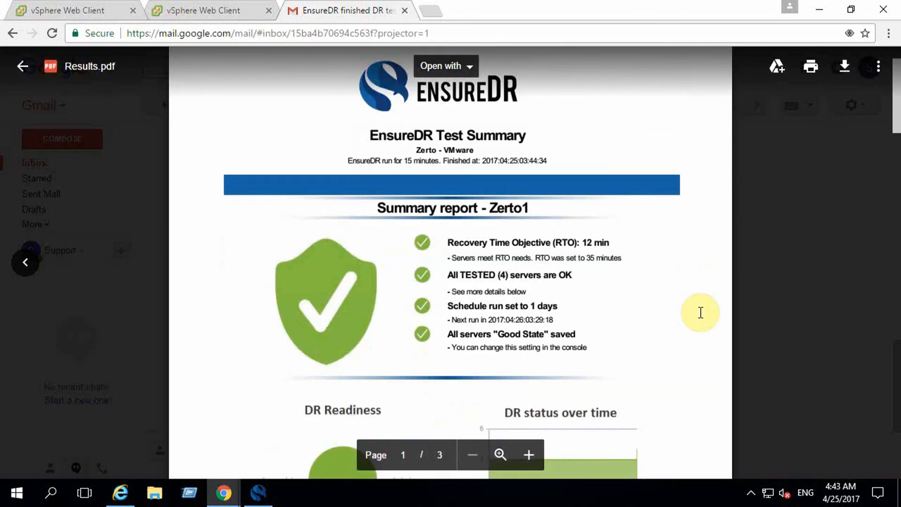
scroll(700, 313, "down", 3)
scroll(700, 312, "down", 12)
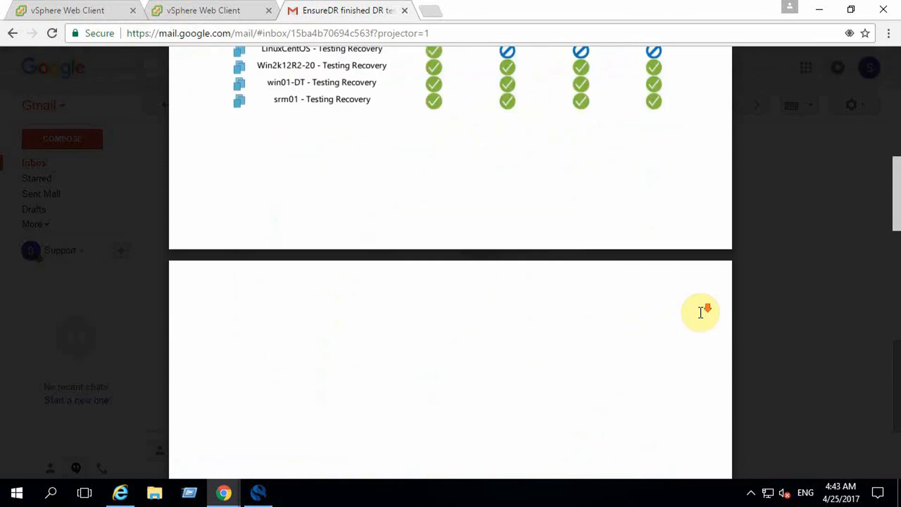
scroll(700, 312, "down", 7)
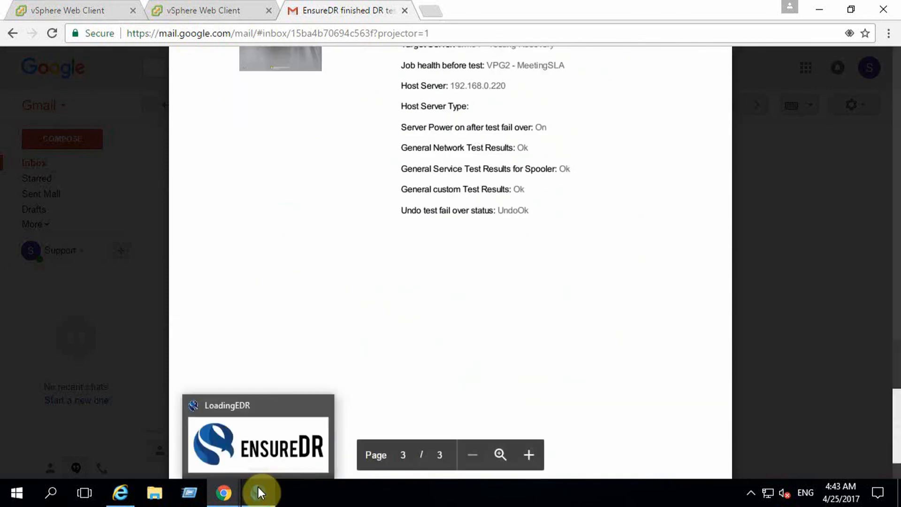
left_click(257, 491)
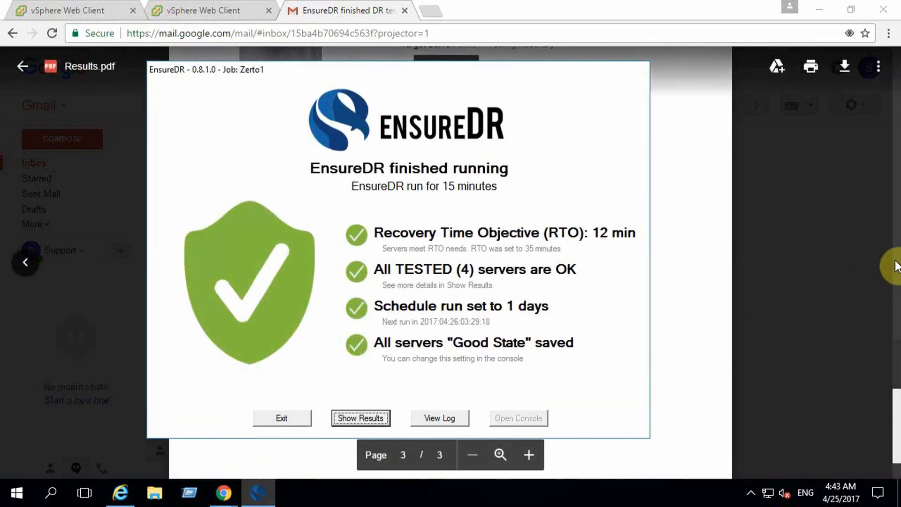